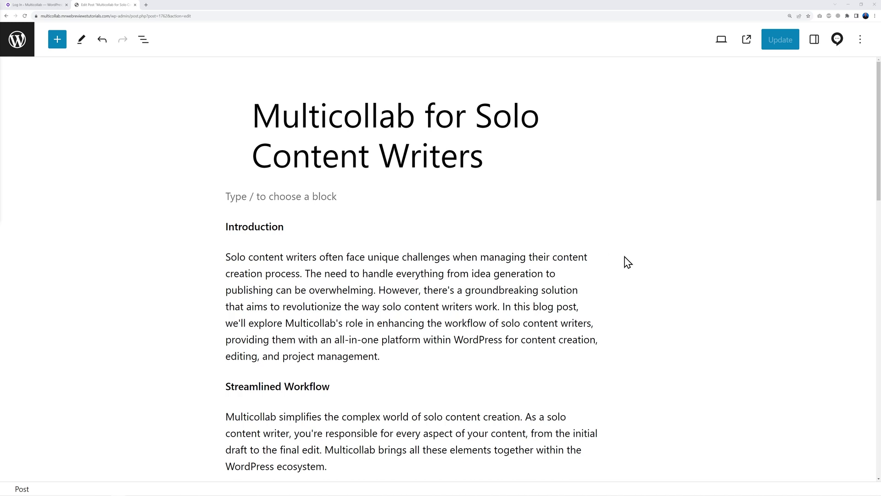
Step: Comment 'Add point #4 - attach document to comments' on the sentence about refining work independently
{"action": "scroll", "coordinate": [625, 269], "scroll_direction": "down", "scroll_amount": 8}
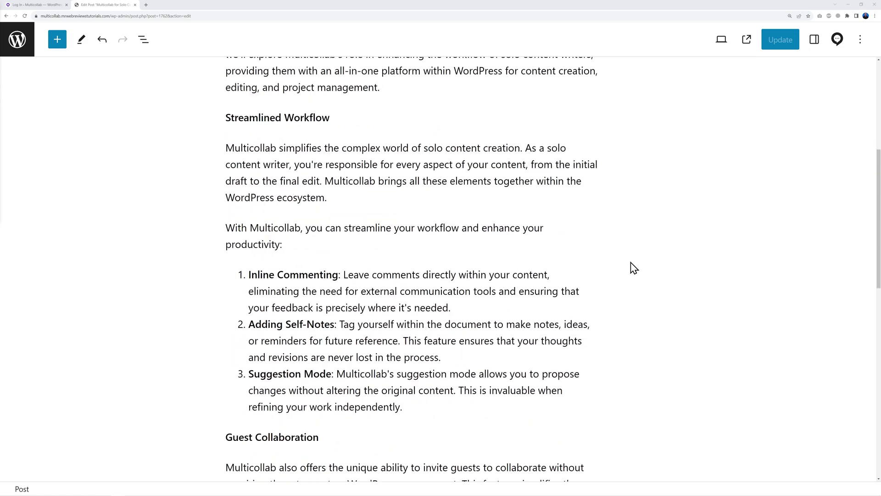
{"action": "scroll", "coordinate": [597, 334], "scroll_direction": "down", "scroll_amount": 6}
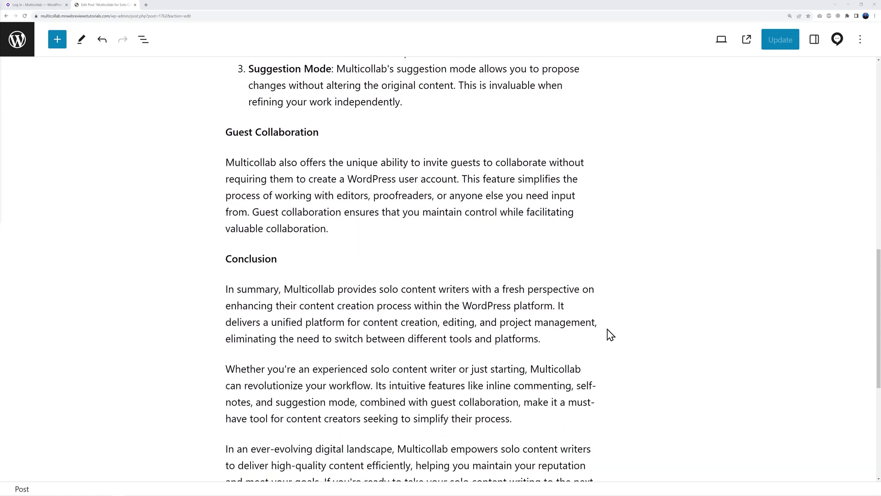
{"action": "scroll", "coordinate": [624, 333], "scroll_direction": "up", "scroll_amount": 3}
{"action": "scroll", "coordinate": [624, 334], "scroll_direction": "up", "scroll_amount": 4}
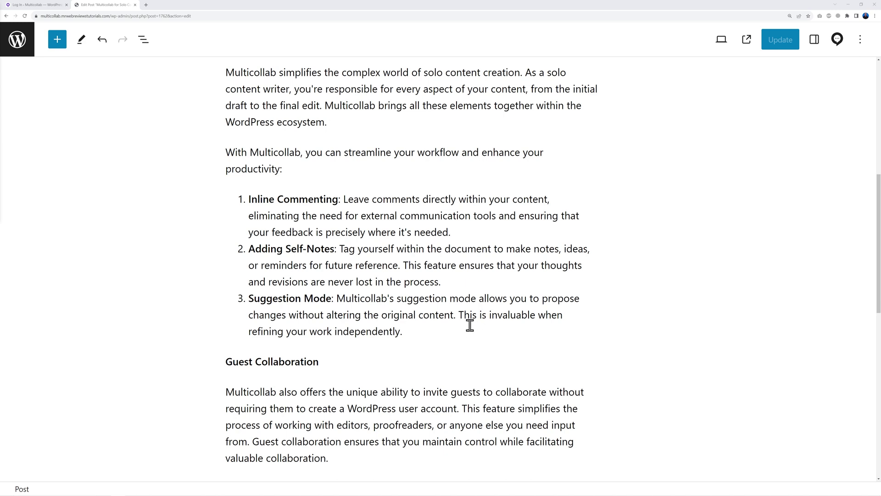
{"action": "left_click_drag", "start_coordinate": [459, 315], "coordinate": [398, 331]}
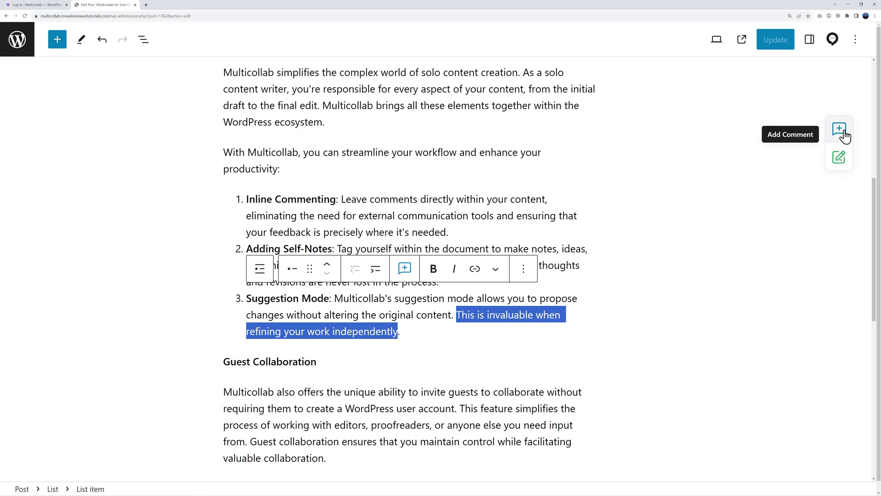
{"action": "left_click", "coordinate": [404, 271]}
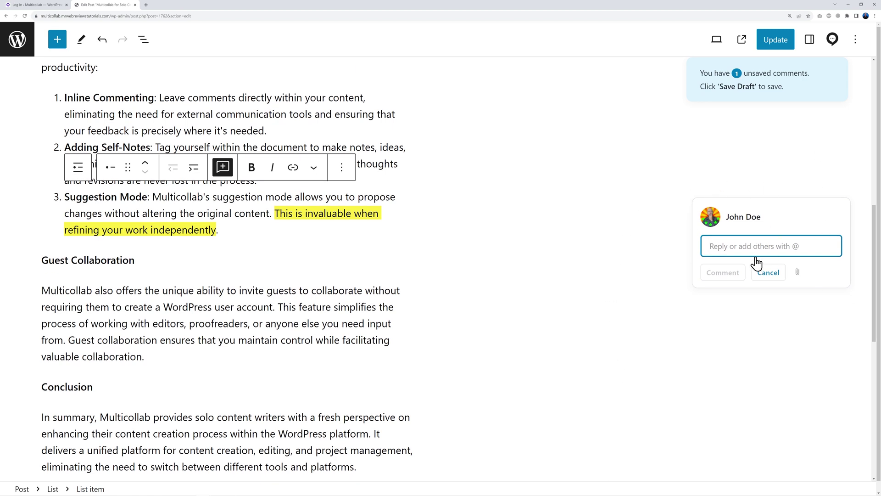
{"action": "type", "text": "Add point #4 - attach document to comments"}
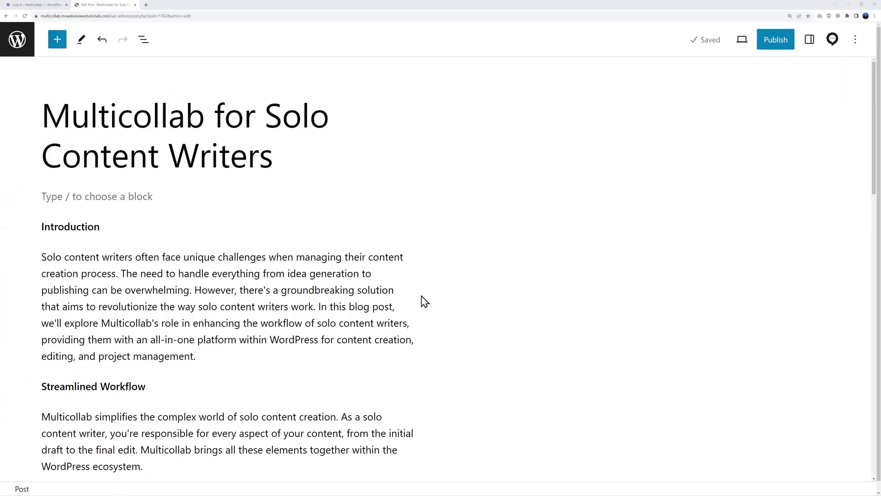
Step: Resolve the Suggestion Mode sentence's comment thread now that point 4 is in the list
{"action": "scroll", "coordinate": [432, 296], "scroll_direction": "down", "scroll_amount": 10}
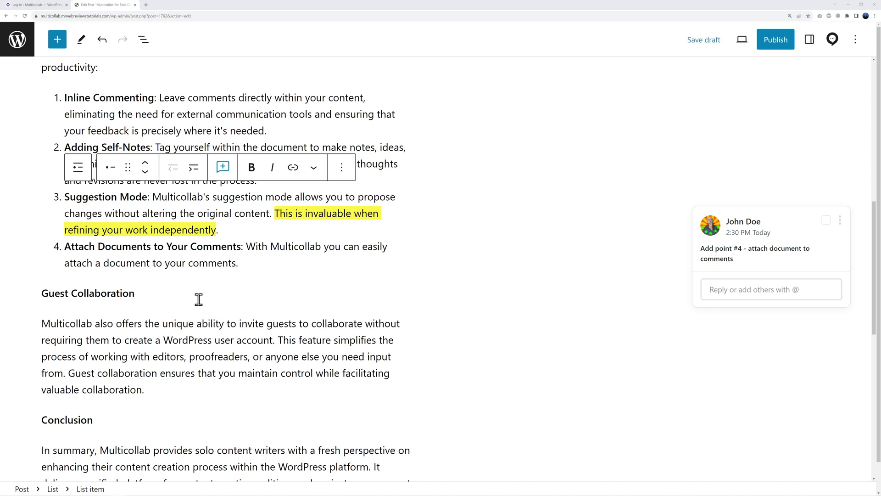
{"action": "left_click", "coordinate": [828, 235]}
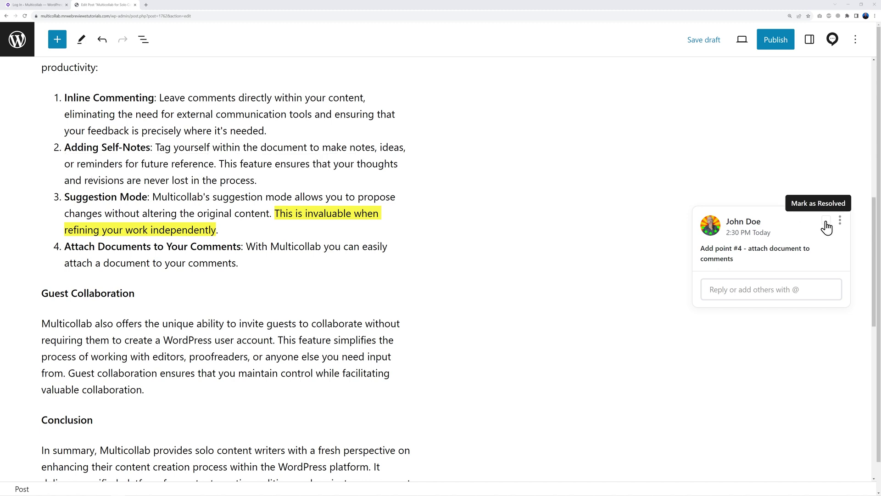
{"action": "left_click", "coordinate": [827, 225]}
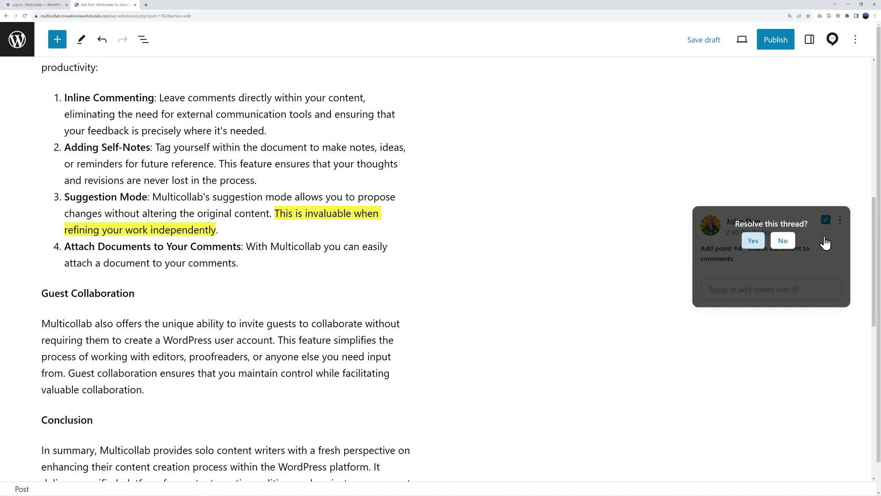
{"action": "left_click", "coordinate": [753, 241]}
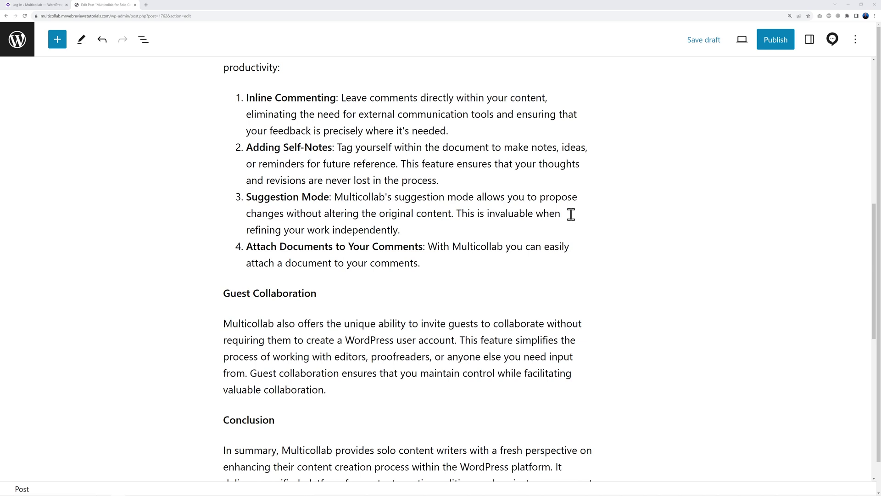
{"action": "scroll", "coordinate": [609, 328], "scroll_direction": "up", "scroll_amount": 3}
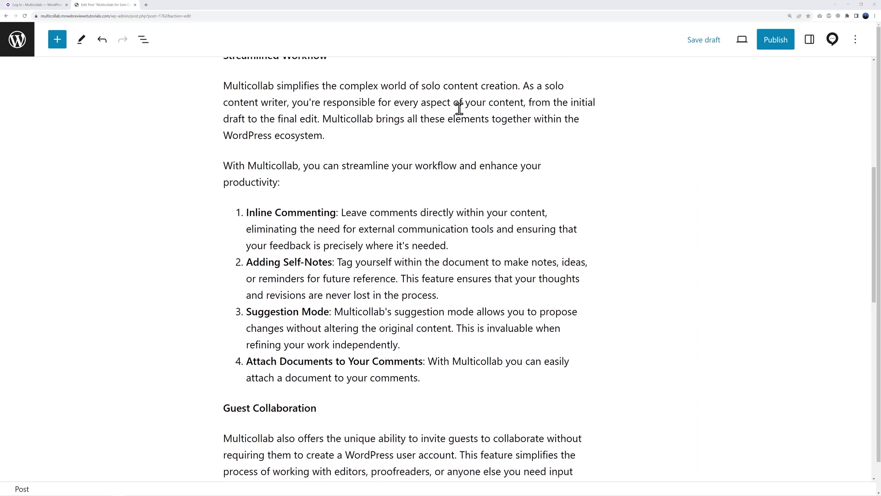
{"action": "scroll", "coordinate": [610, 324], "scroll_direction": "up", "scroll_amount": 7}
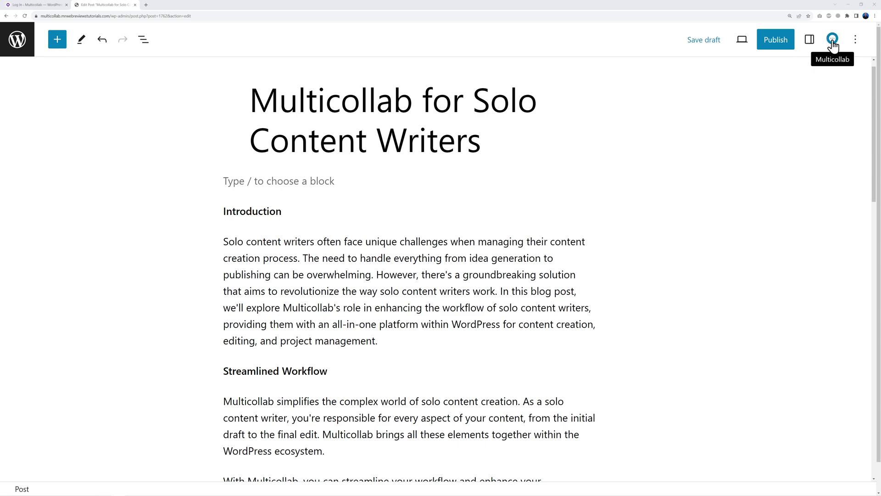
Step: Share the post from the Multicollab panel with another administrator as a Commenter
{"action": "left_click", "coordinate": [833, 41]}
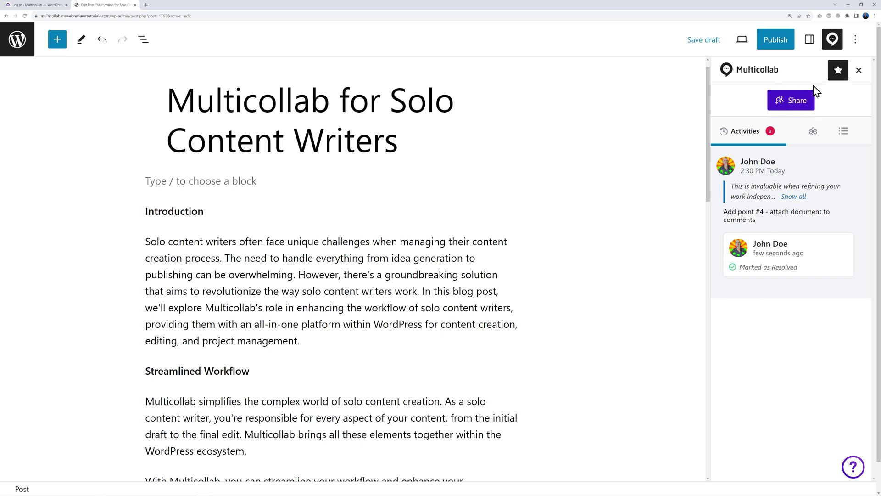
{"action": "left_click", "coordinate": [803, 104]}
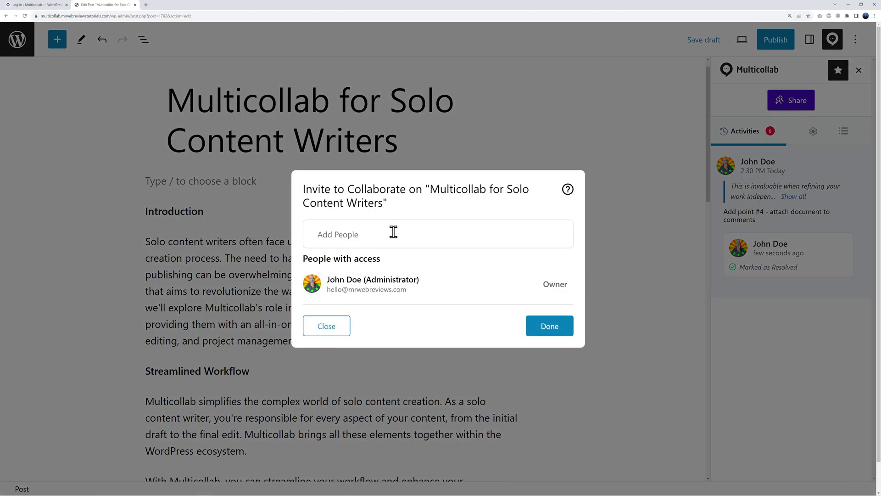
{"action": "left_click", "coordinate": [386, 234]}
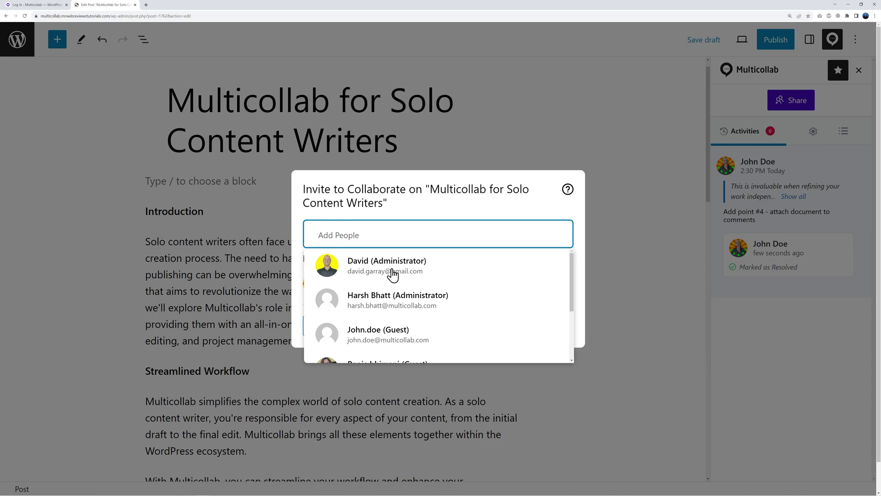
{"action": "left_click", "coordinate": [393, 274]}
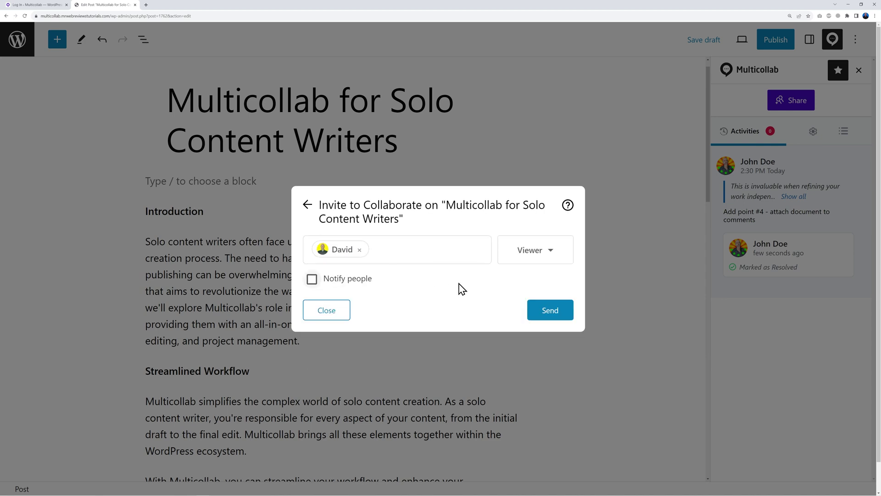
{"action": "left_click", "coordinate": [540, 255]}
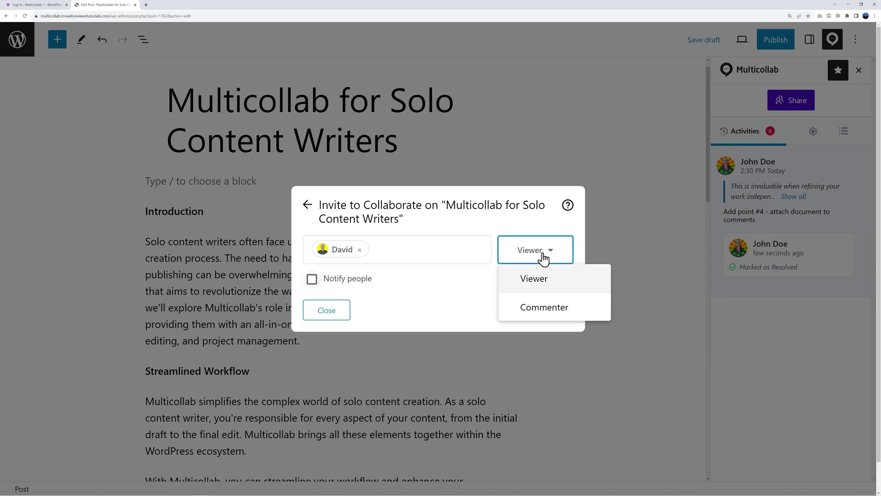
{"action": "left_click", "coordinate": [554, 315]}
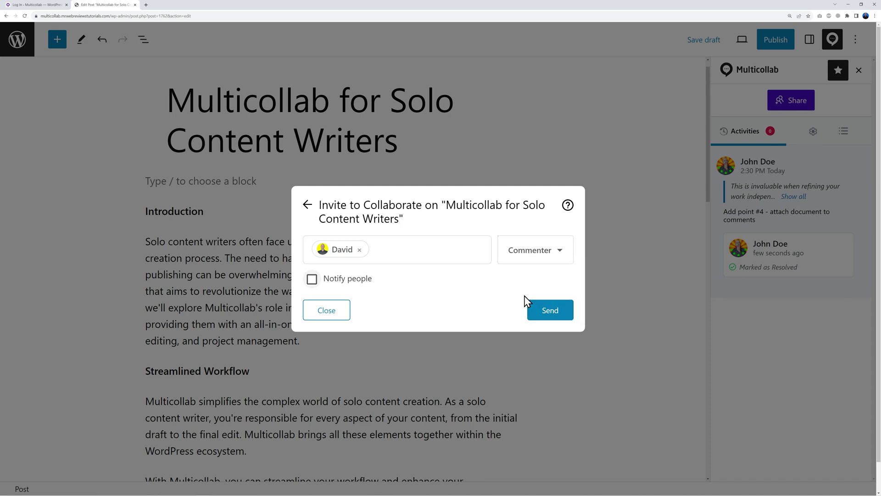
Step: Notify the invitee with a message requesting a pre-publish check and send the invitation
{"action": "left_click", "coordinate": [312, 279]}
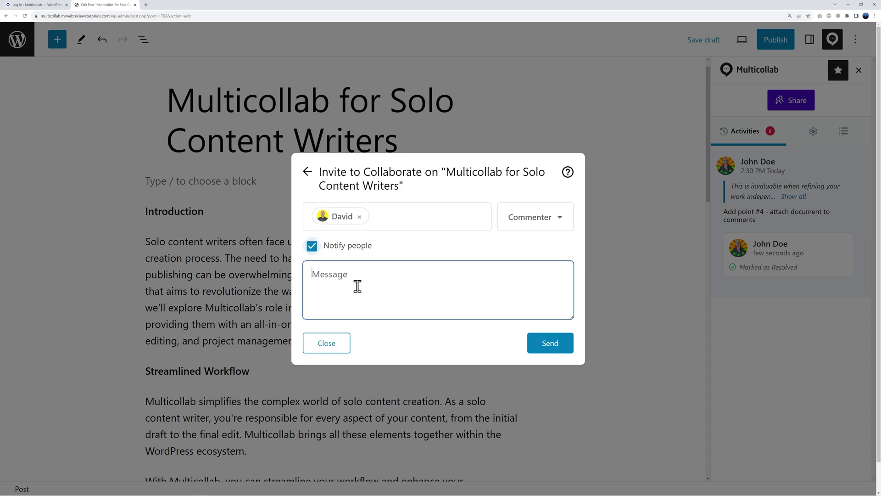
{"action": "type", "text": "Hi Dave, care to join in and double-check if everything is okay before we publish. Thanks"}
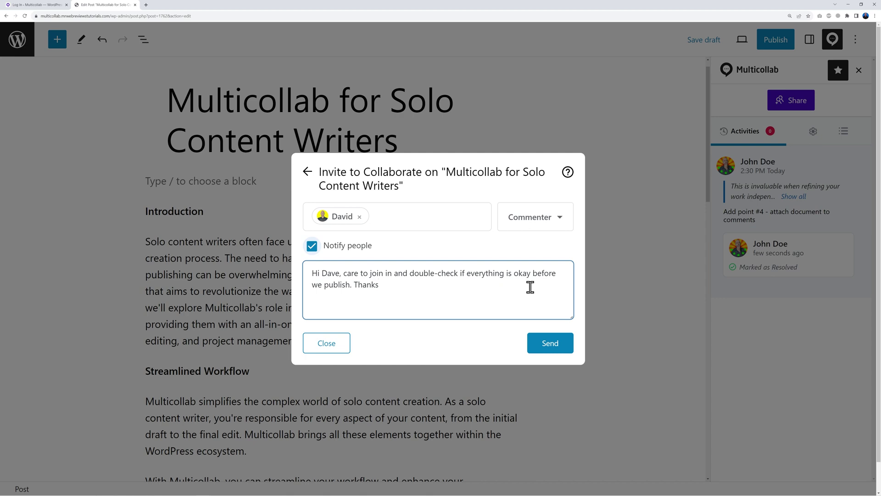
{"action": "left_click", "coordinate": [548, 345]}
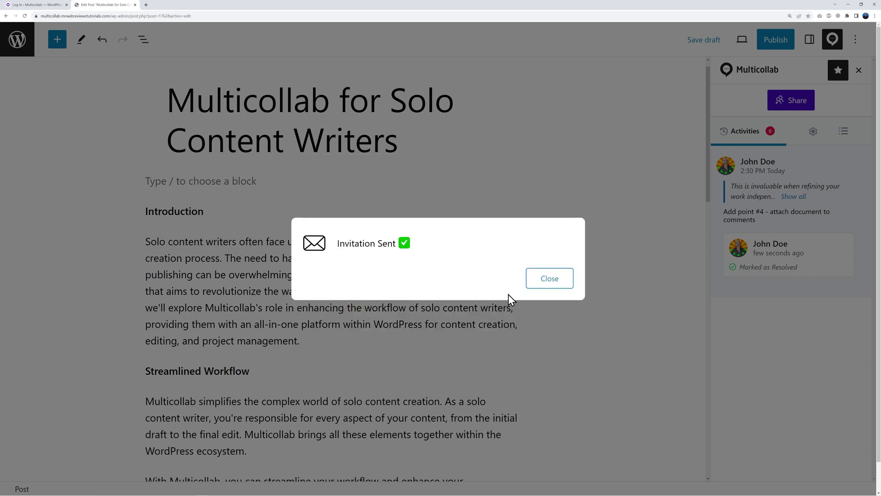
{"action": "left_click", "coordinate": [550, 285]}
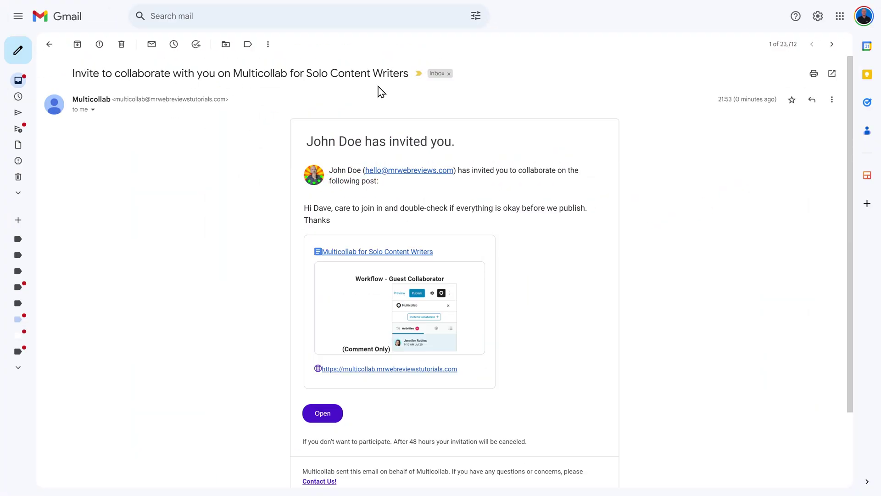
Step: Follow the Gmail invitation link into the 'Multicollab for Solo Content Writers' draft
{"action": "left_click", "coordinate": [336, 415]}
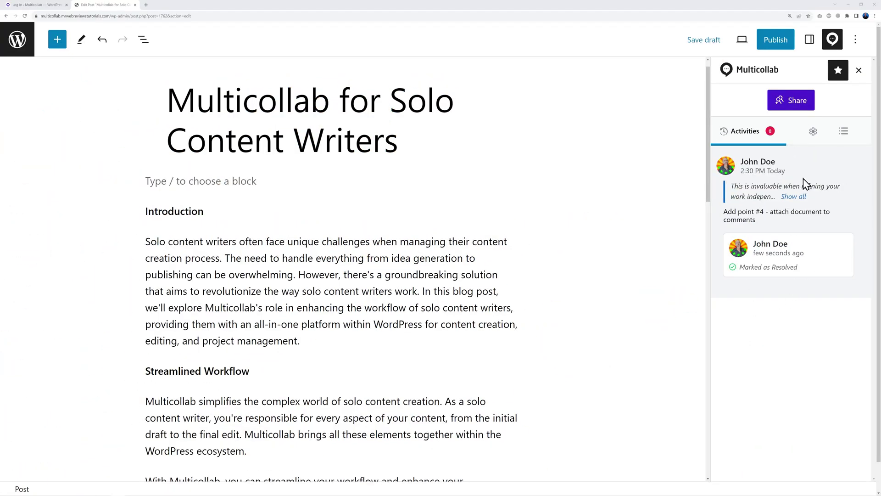
Step: Start a new comment on the Introduction's final sentence
{"action": "left_click", "coordinate": [859, 70]}
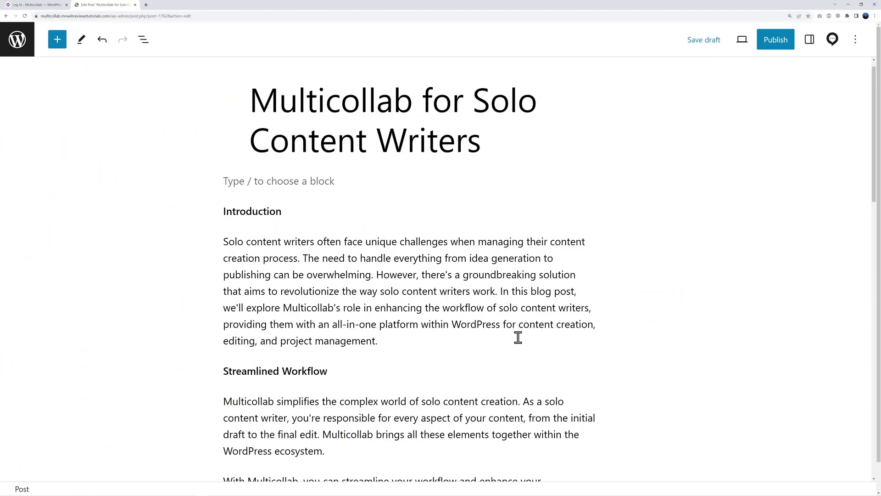
{"action": "left_click_drag", "start_coordinate": [501, 291], "coordinate": [386, 343]}
{"action": "left_click", "coordinate": [329, 212]}
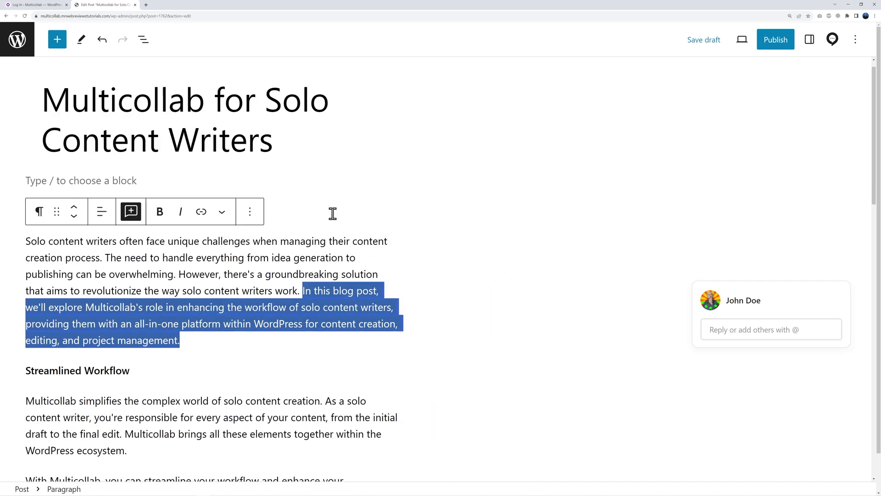
{"action": "left_click", "coordinate": [730, 245]}
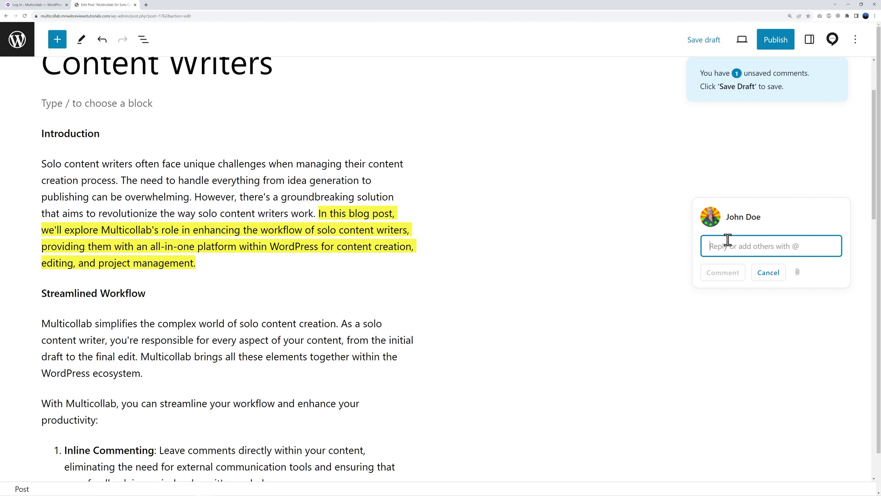
Step: Mention the teammate, ask whether the fact is correct, and assign the comment to them
{"action": "type", "text": "@dav"}
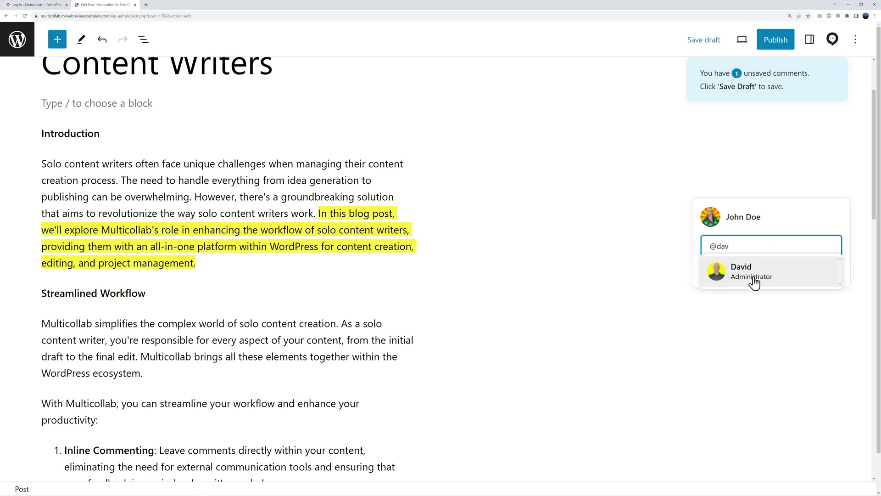
{"action": "left_click", "coordinate": [748, 277]}
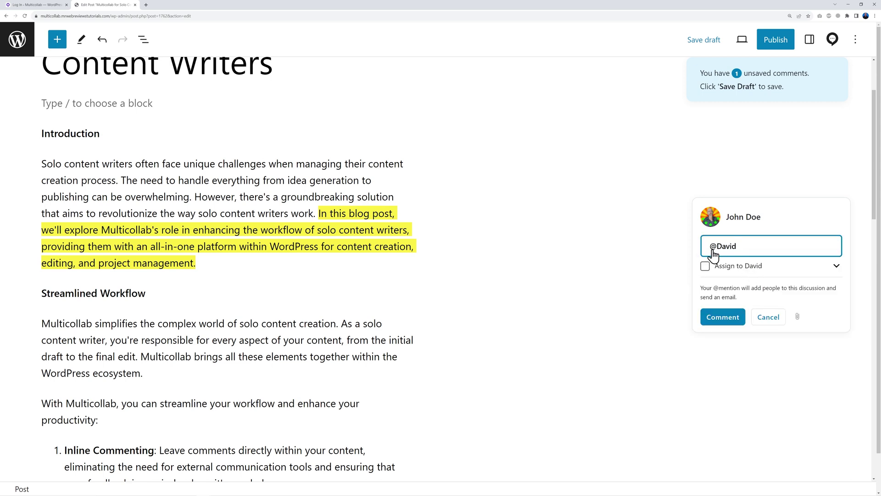
{"action": "type", "text": "Hey Dave, is that fact correct?"}
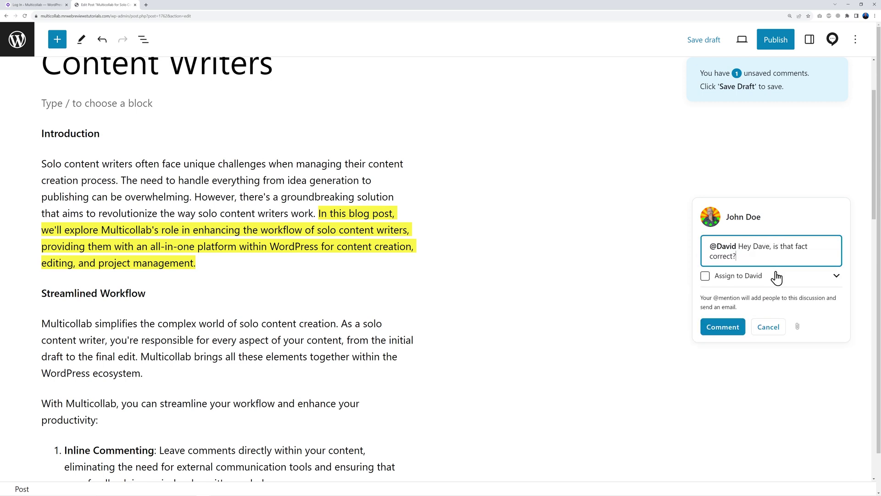
{"action": "left_click", "coordinate": [709, 278]}
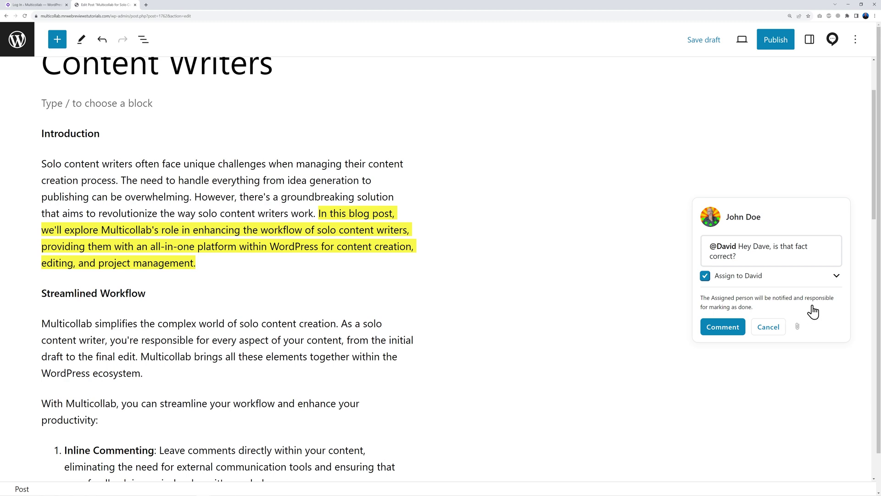
{"action": "left_click", "coordinate": [705, 277]}
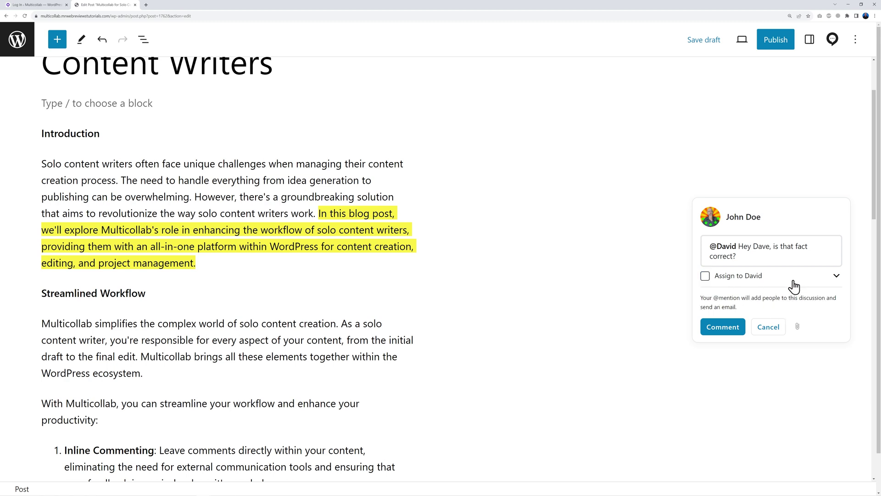
{"action": "left_click", "coordinate": [705, 277]}
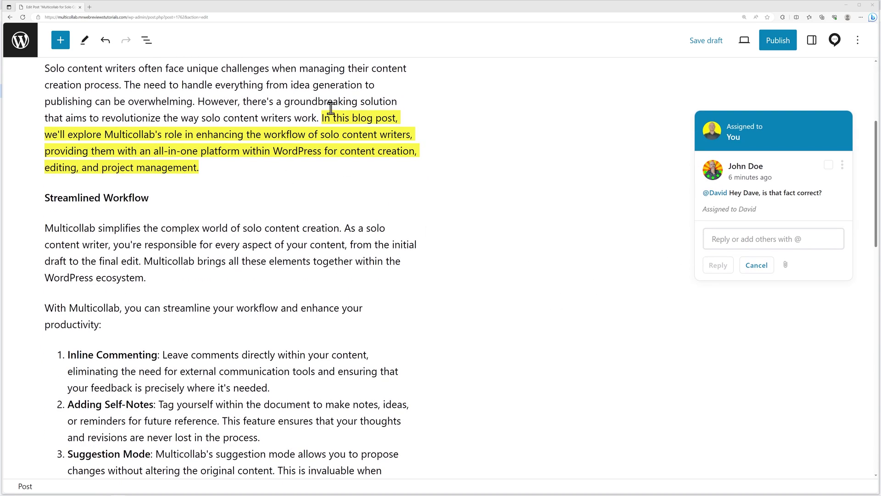
Step: Reply 'Yes, that's 100% correct.' on the assigned fact-check comment
{"action": "left_click", "coordinate": [700, 240]}
{"action": "type", "text": "Yes, that's 100% correct."}
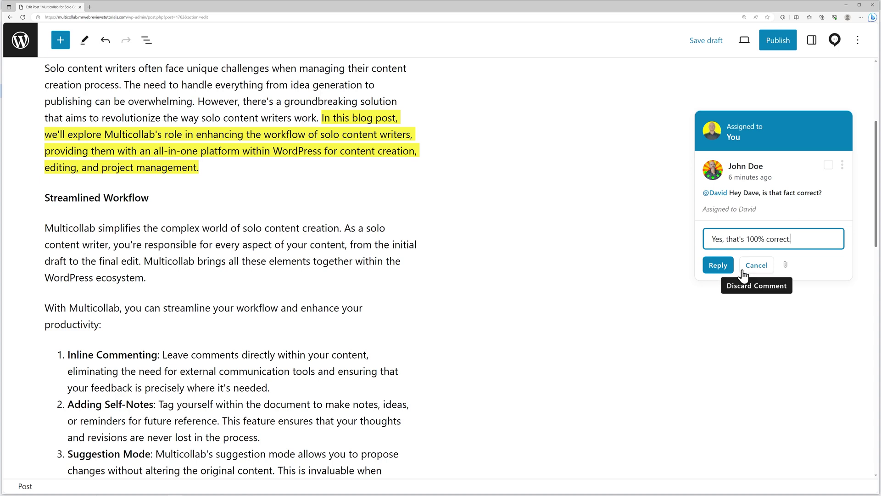
{"action": "left_click", "coordinate": [718, 266]}
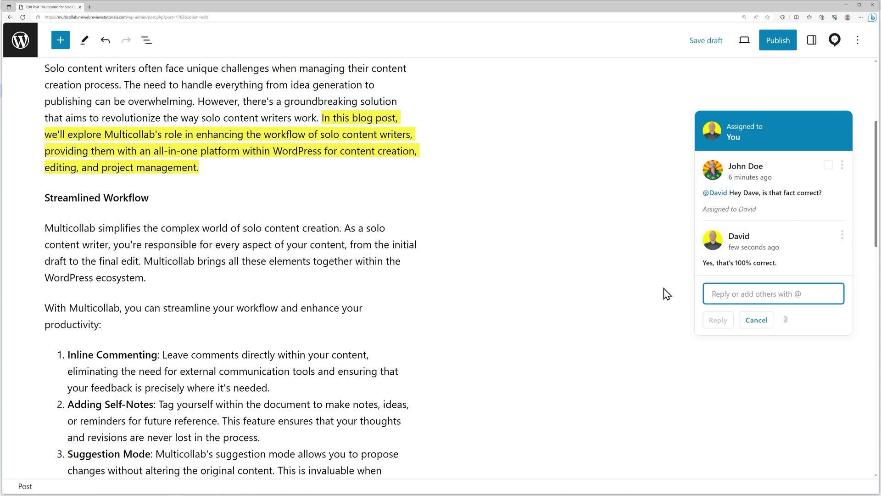
Step: Resolve the fact-check thread, then select the 'Attach Documents to Your Comments' heading
{"action": "left_click", "coordinate": [828, 165]}
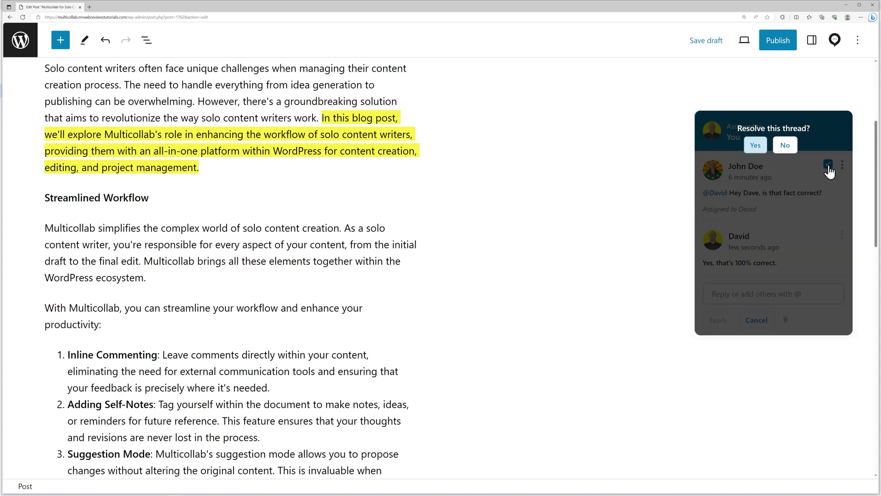
{"action": "left_click", "coordinate": [756, 146]}
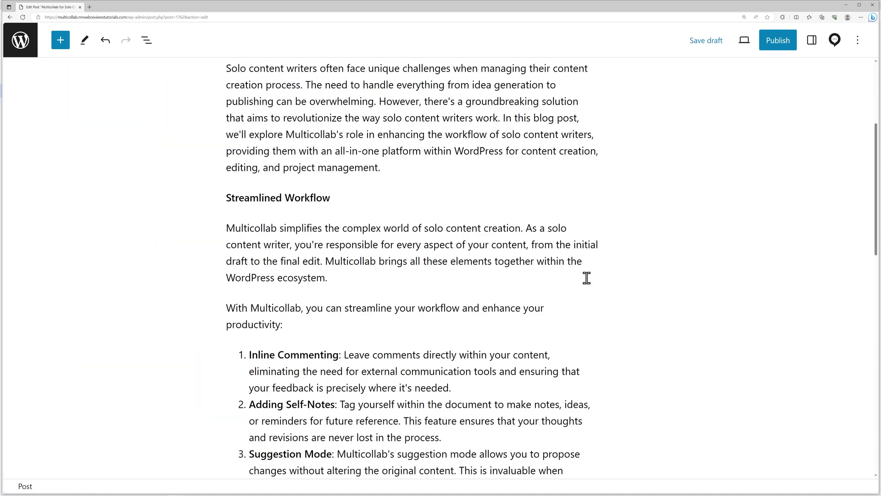
{"action": "scroll", "coordinate": [592, 275], "scroll_direction": "down", "scroll_amount": 4}
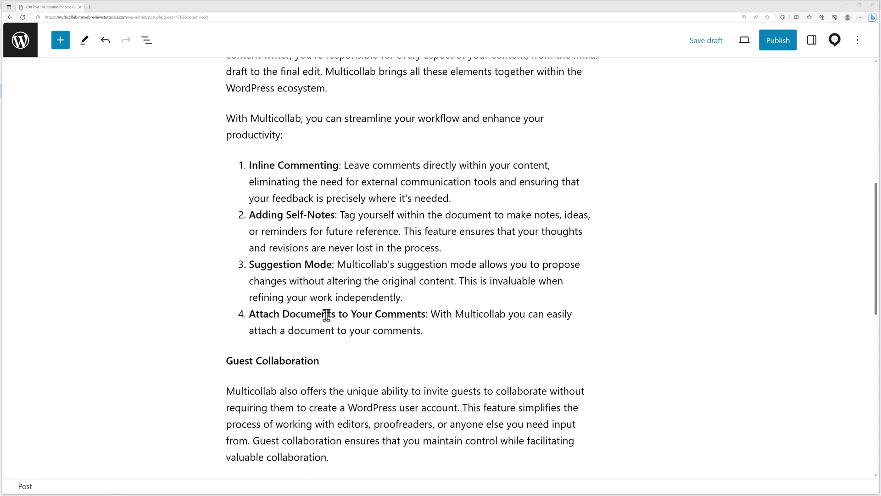
{"action": "left_click_drag", "start_coordinate": [249, 314], "coordinate": [425, 314]}
{"action": "left_click", "coordinate": [407, 284]}
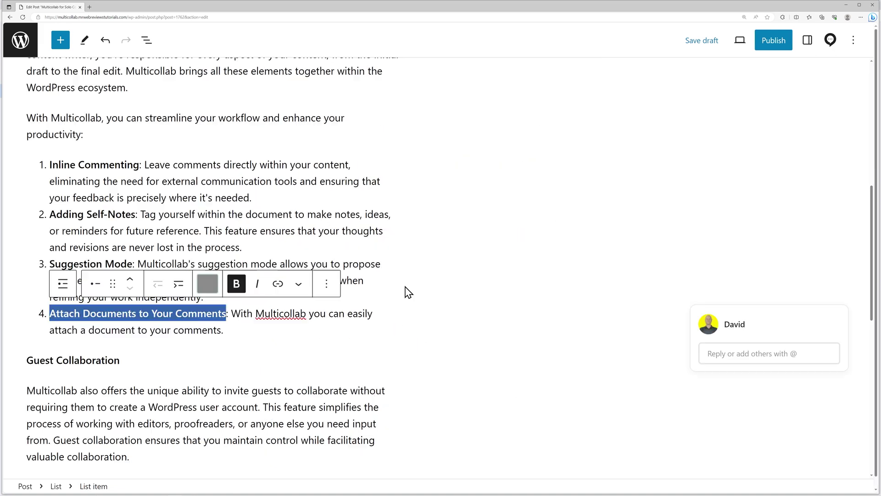
{"action": "type", "text": "I think we should add a nice image here in between the paragraphs, maybe something like this, what do you think?"}
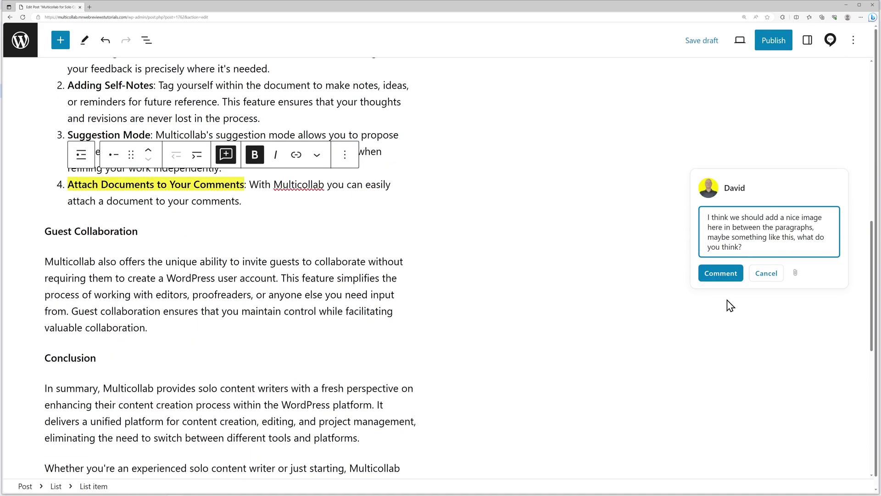
{"action": "left_click", "coordinate": [708, 219]}
{"action": "key", "text": "Delete"}
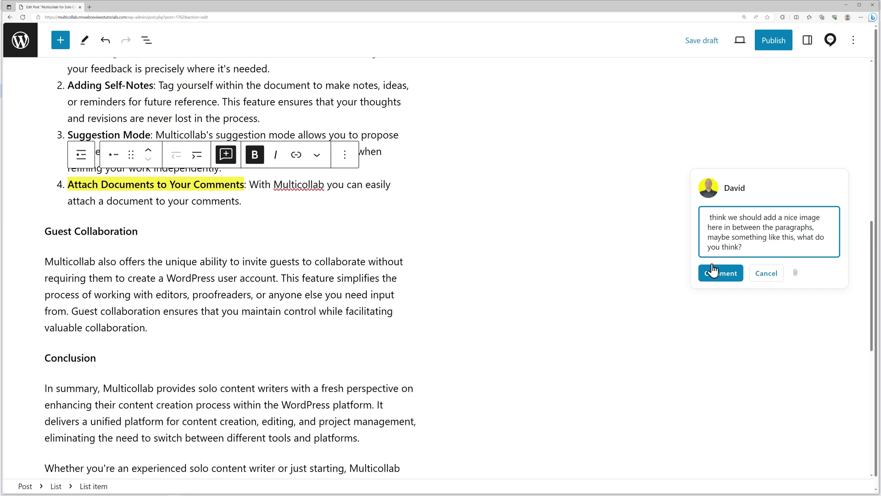
{"action": "type", "text": "@"}
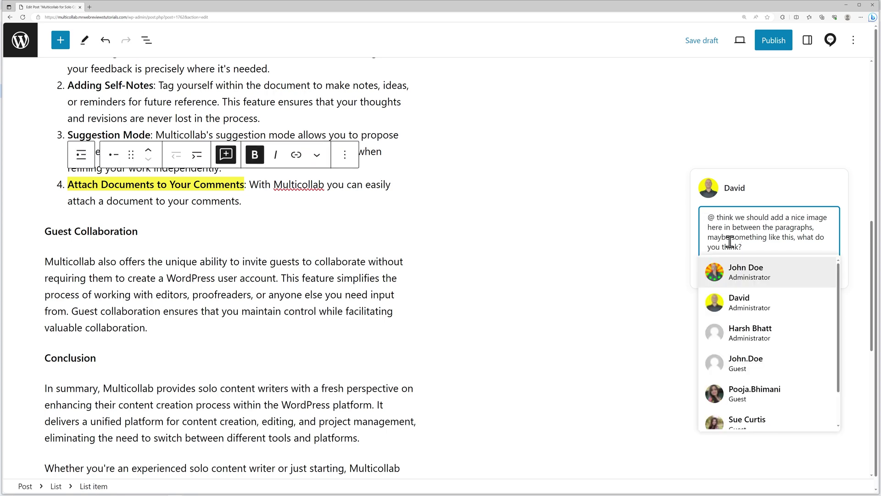
{"action": "left_click", "coordinate": [757, 273]}
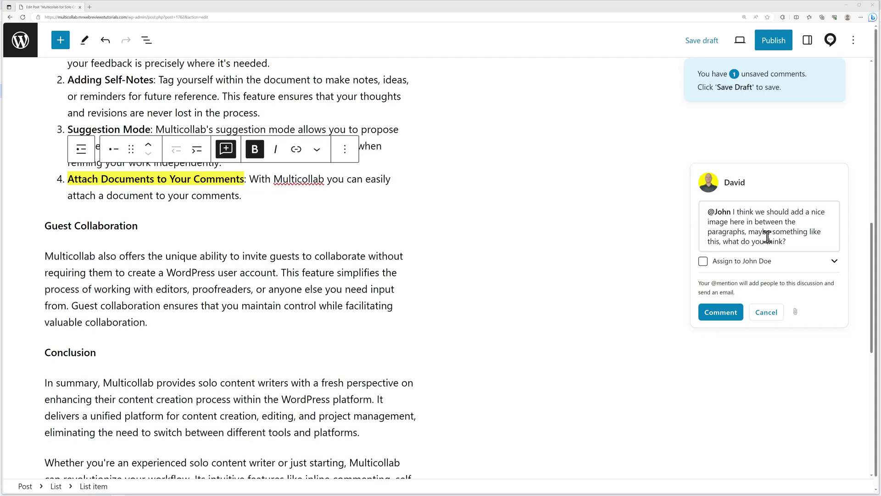
{"action": "scroll", "coordinate": [786, 229], "scroll_direction": "down", "scroll_amount": 1}
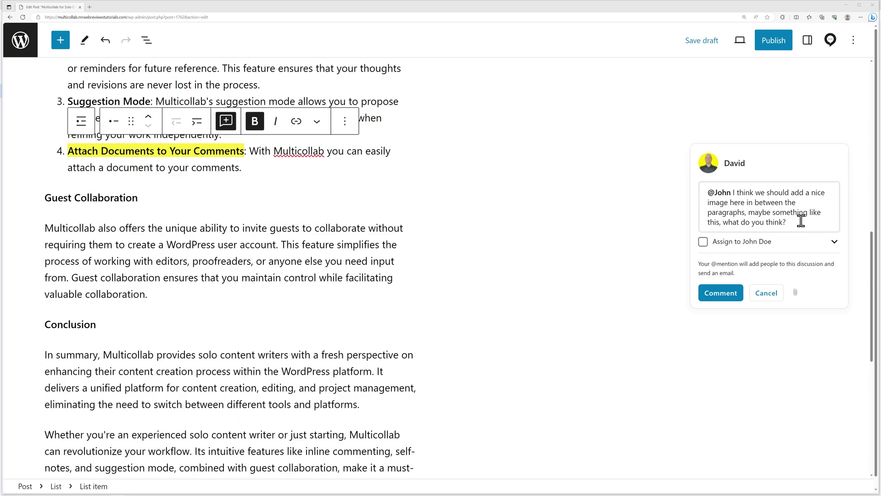
{"action": "left_click", "coordinate": [796, 292]}
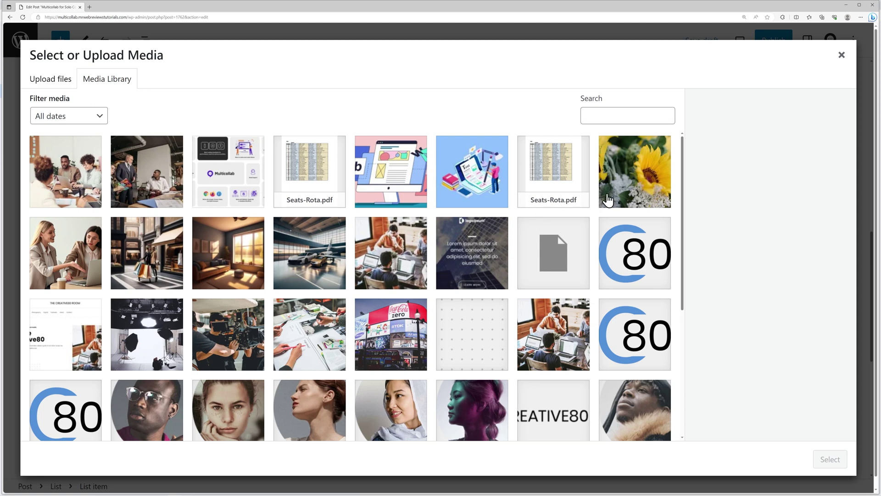
Step: Attach the sunflower photo pexels-lizzy-honey-15103837 and post the image-suggestion comment
{"action": "left_click", "coordinate": [636, 196]}
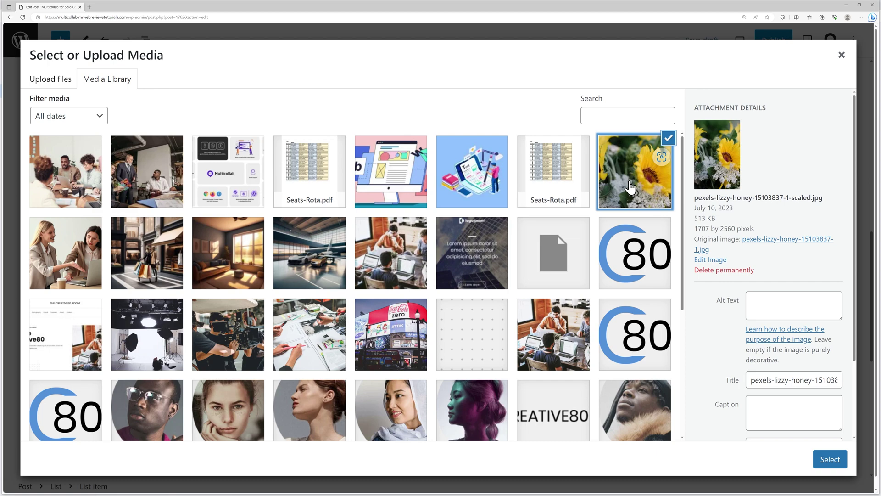
{"action": "left_click", "coordinate": [829, 458]}
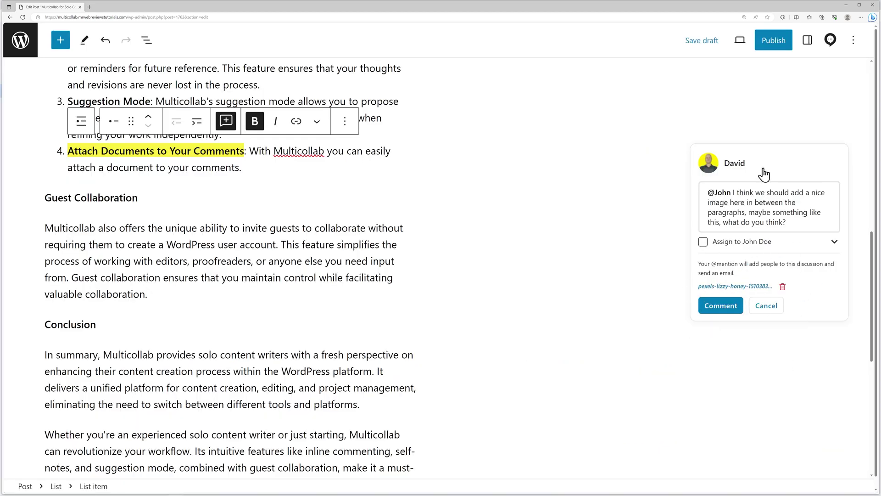
{"action": "left_click", "coordinate": [720, 303]}
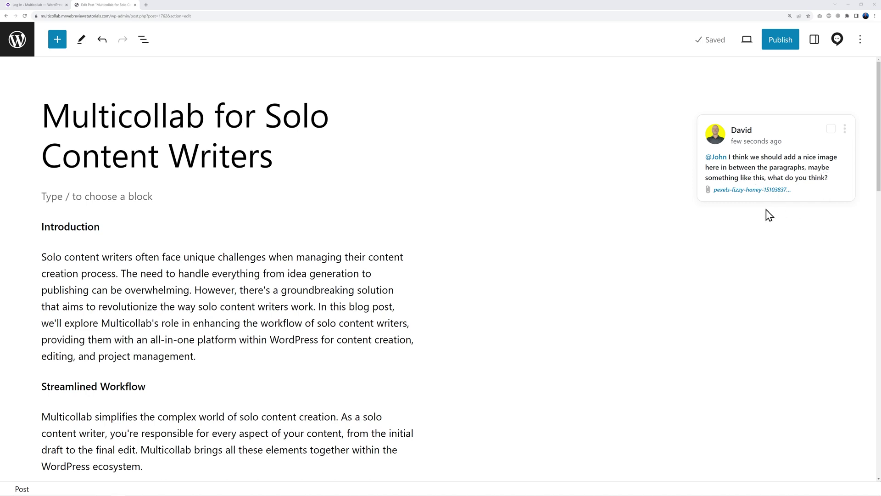
{"action": "left_click", "coordinate": [737, 190]}
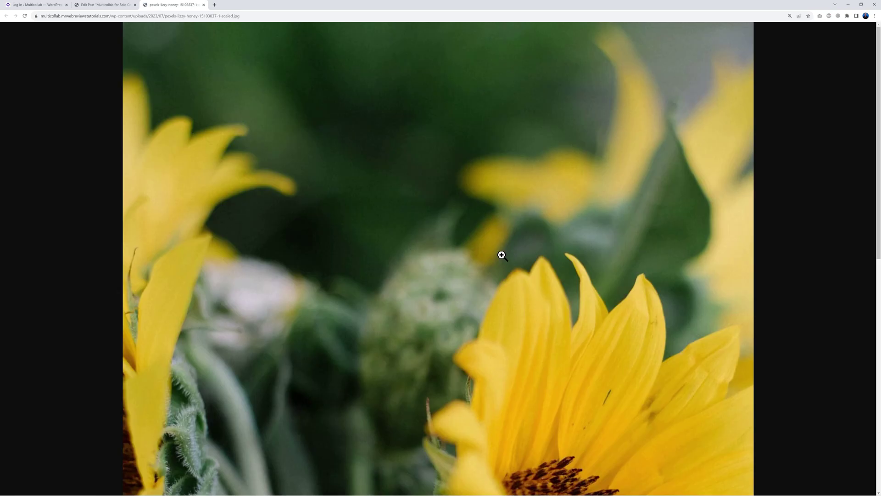
{"action": "scroll", "coordinate": [594, 256], "scroll_direction": "down", "scroll_amount": 9}
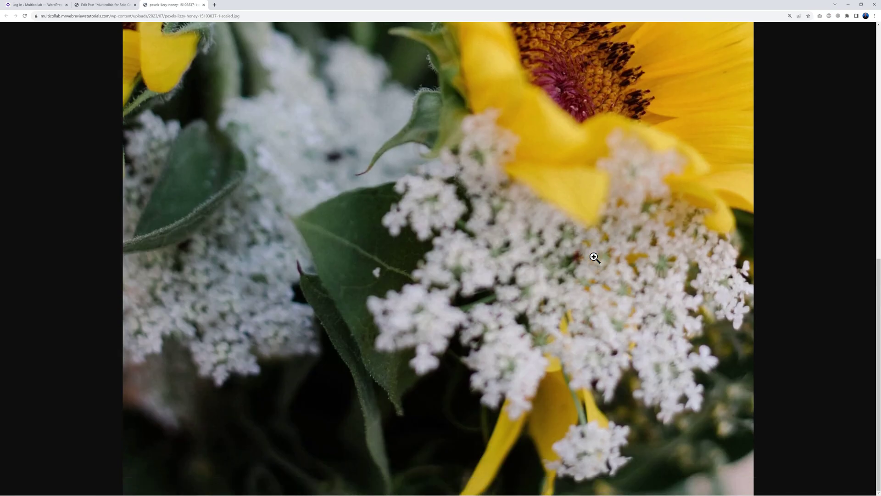
{"action": "scroll", "coordinate": [595, 257], "scroll_direction": "up", "scroll_amount": 9}
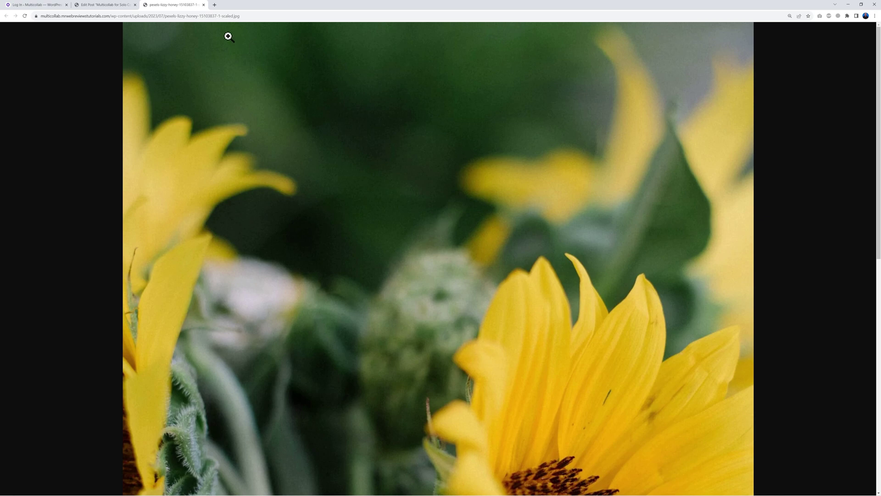
{"action": "key", "text": "ctrl+w"}
{"action": "scroll", "coordinate": [517, 295], "scroll_direction": "down", "scroll_amount": 4}
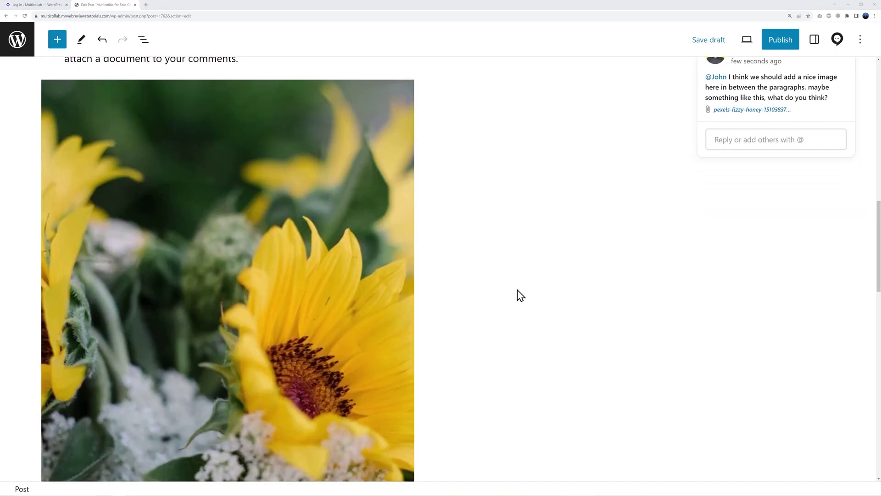
Step: Mark the image-suggestion thread as resolved, leaving no open comments on the post
{"action": "scroll", "coordinate": [518, 295], "scroll_direction": "down", "scroll_amount": 1}
{"action": "scroll", "coordinate": [518, 295], "scroll_direction": "up", "scroll_amount": 2}
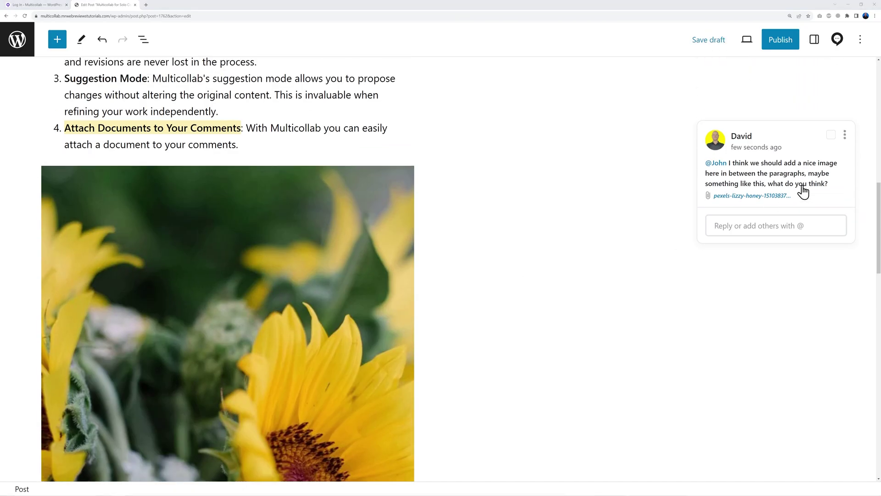
{"action": "left_click", "coordinate": [832, 135]}
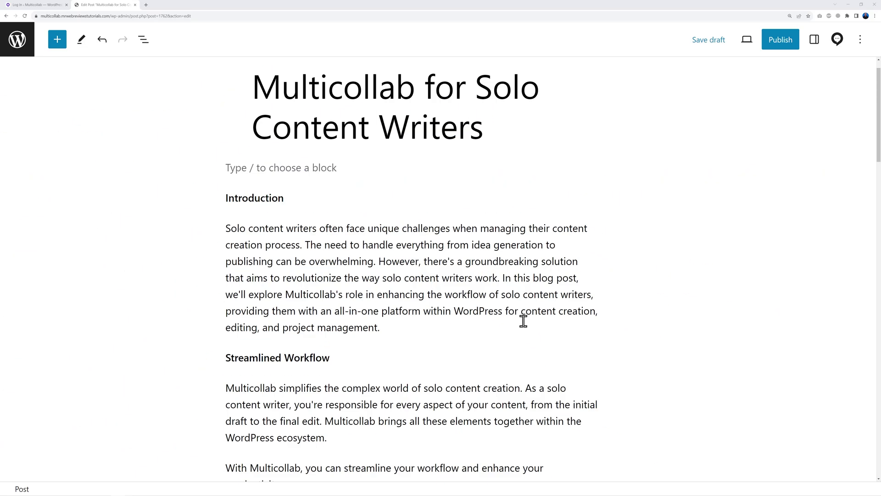
Step: Switch on Suggest Edits in Multicollab's Settings, then close the Multicollab sidebar
{"action": "left_click", "coordinate": [838, 39]}
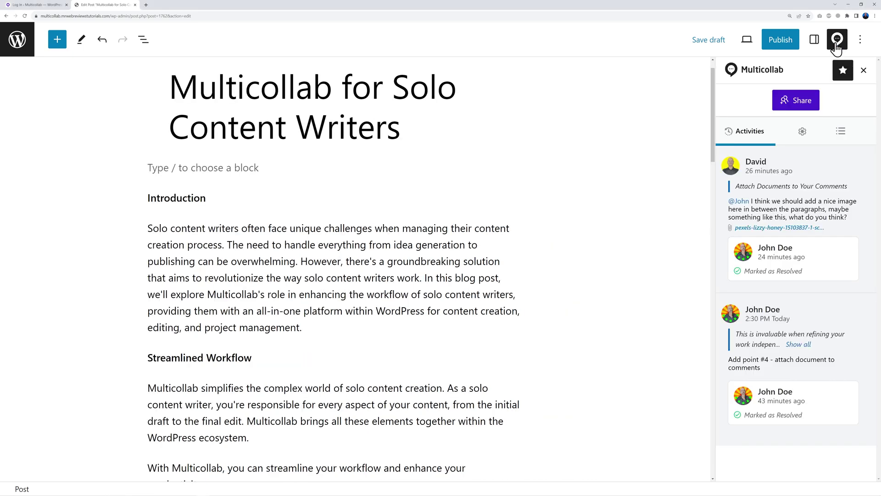
{"action": "left_click", "coordinate": [818, 137]}
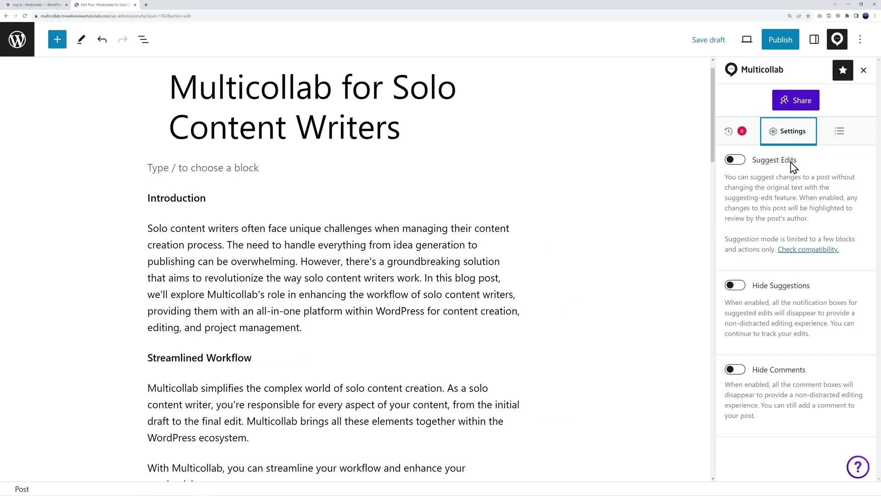
{"action": "left_click", "coordinate": [734, 163]}
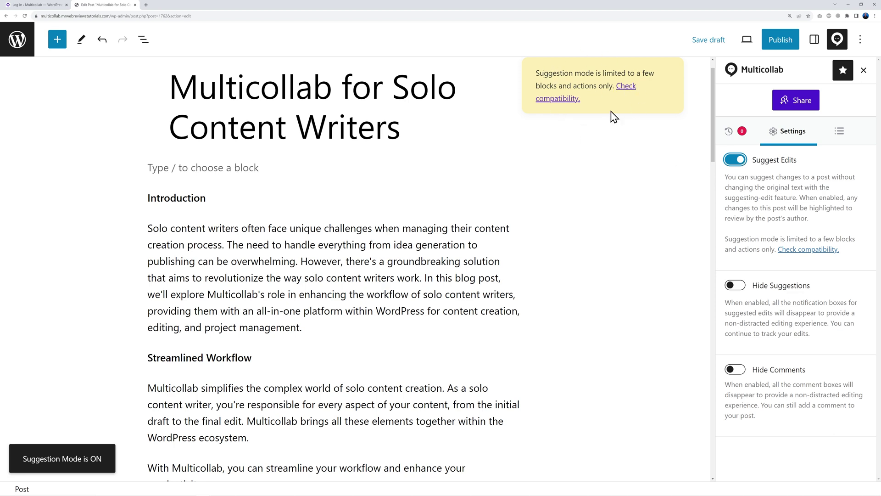
{"action": "left_click", "coordinate": [863, 70]}
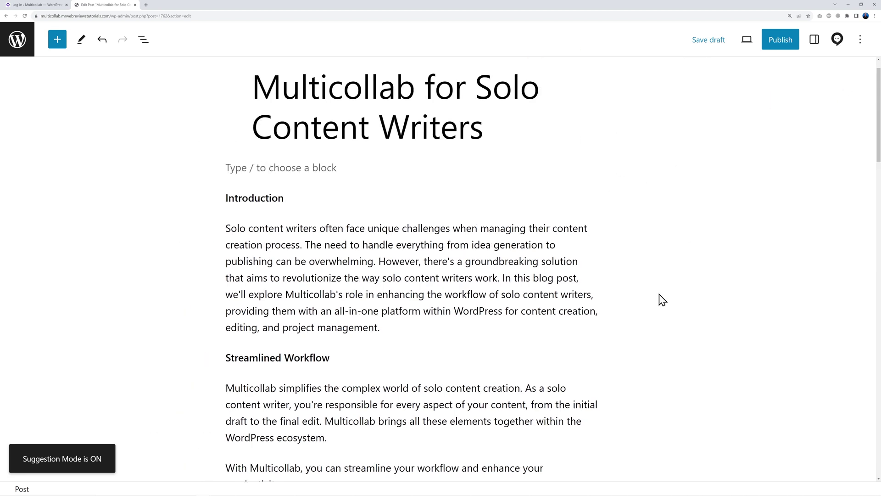
{"action": "scroll", "coordinate": [477, 278], "scroll_direction": "down", "scroll_amount": 1}
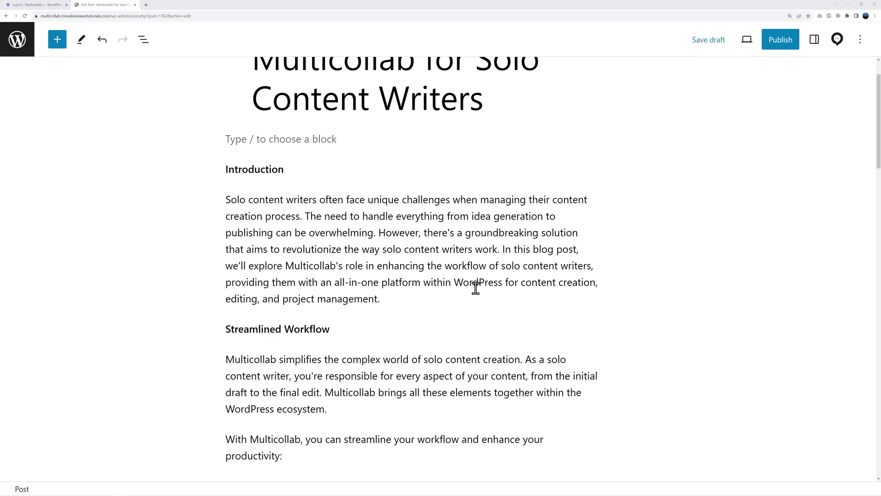
Step: Suggest bold and italic on 'workflow' in the introduction, then settle the suggestion so it stays bold
{"action": "left_click_drag", "start_coordinate": [444, 266], "coordinate": [488, 270]}
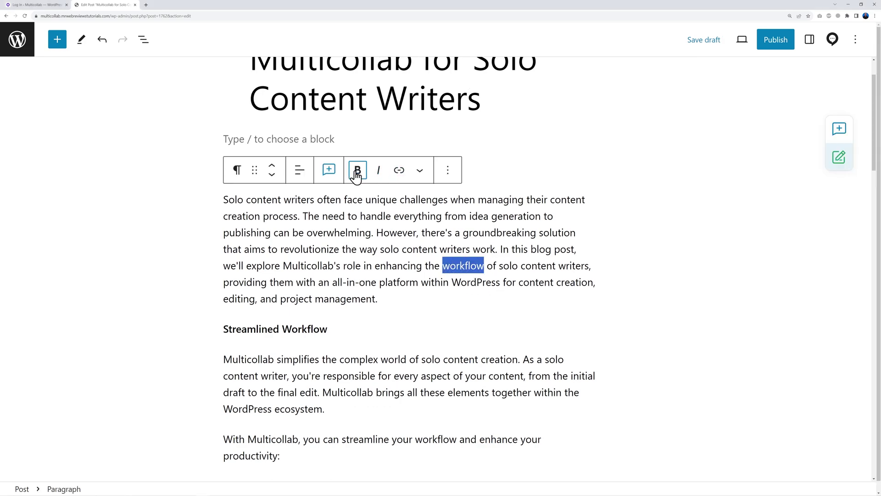
{"action": "left_click", "coordinate": [359, 170]}
{"action": "key", "text": "ctrl+i"}
{"action": "scroll", "coordinate": [709, 328], "scroll_direction": "down", "scroll_amount": 1}
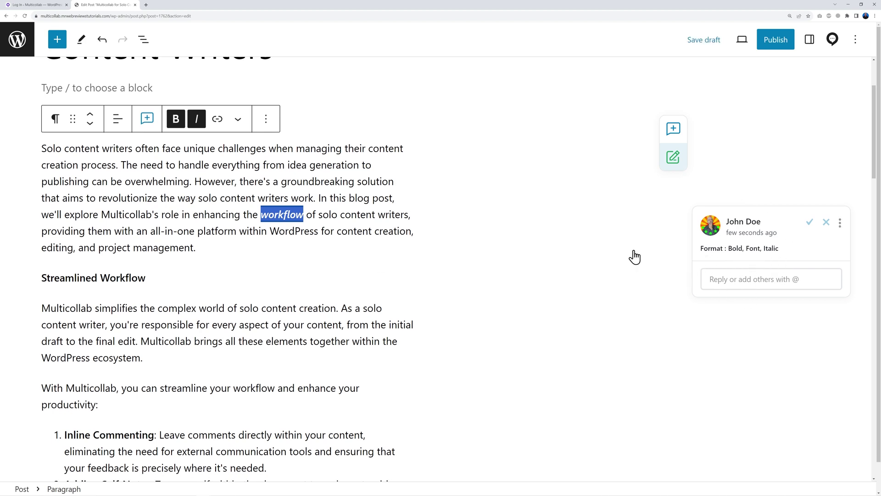
{"action": "left_click", "coordinate": [826, 224]}
{"action": "left_click", "coordinate": [496, 253]}
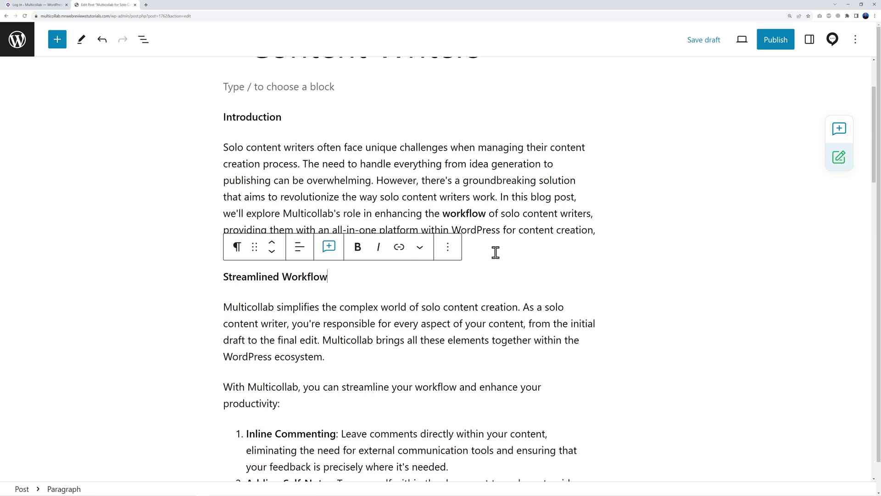
Step: Suggest replacing 'explore' with 'discover' in the introduction and accept it on the suggestion card
{"action": "left_click", "coordinate": [511, 250]}
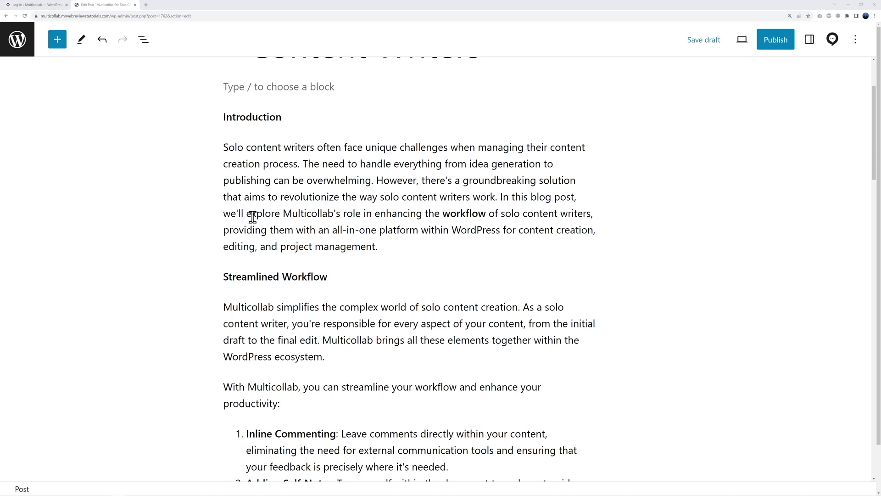
{"action": "left_click_drag", "start_coordinate": [246, 214], "coordinate": [280, 214]}
{"action": "key", "text": "BackSpace"}
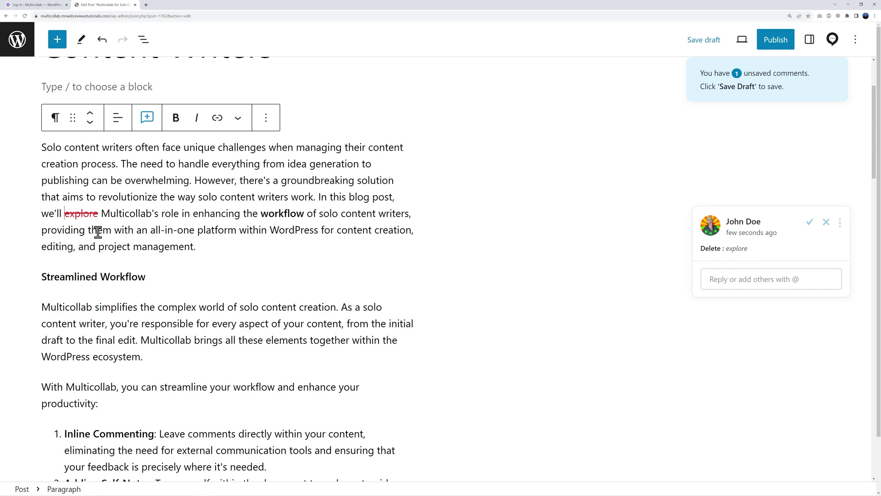
{"action": "type", "text": "discover"}
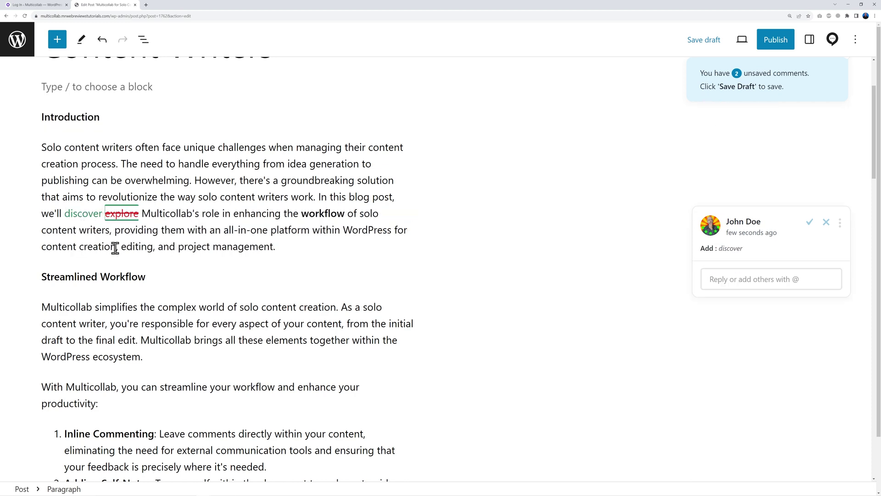
{"action": "left_click", "coordinate": [92, 216]}
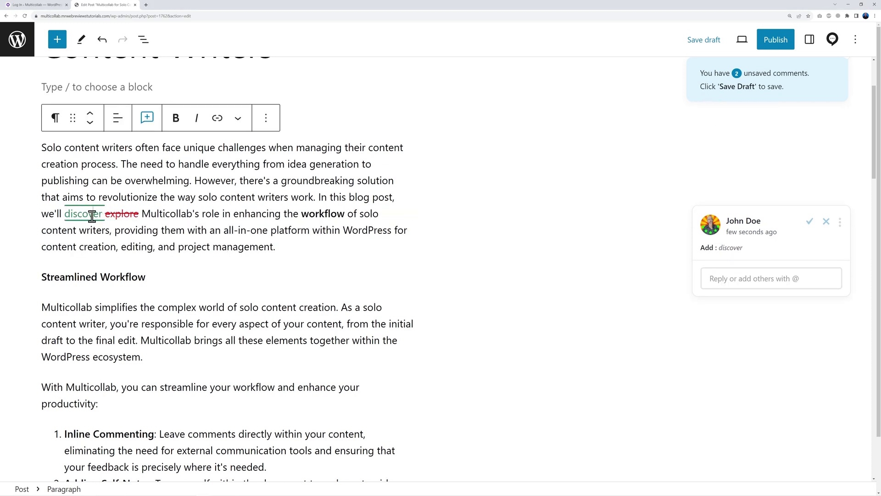
{"action": "left_click", "coordinate": [810, 224]}
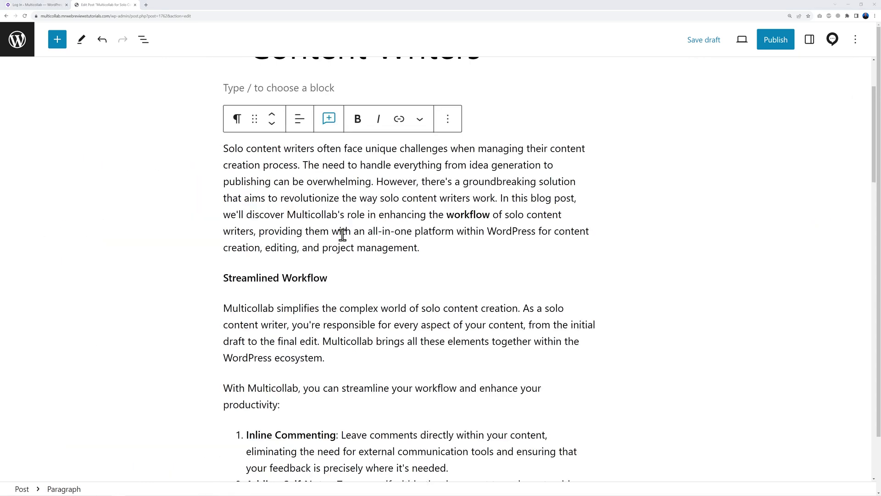